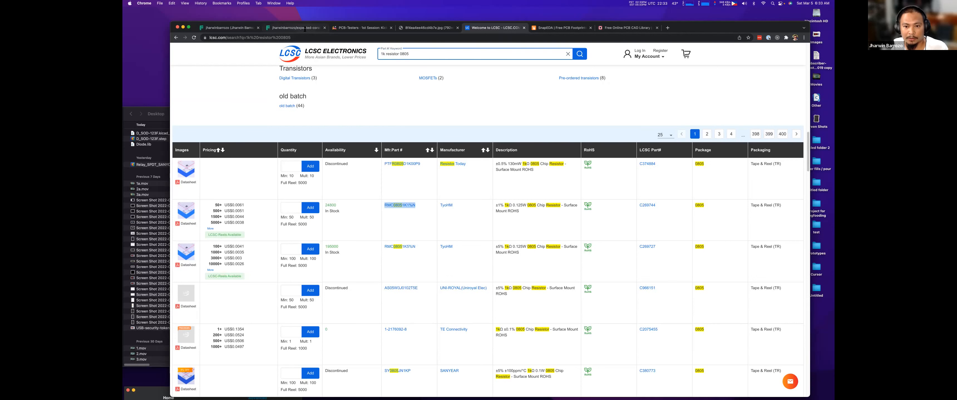
- Set resistor R2's manufacturer part number to RMC08051K1%N in the schematic, without any leading spaces
{"action": "left_click", "coordinate": [295, 27]}
{"action": "left_click", "coordinate": [768, 159]}
{"action": "type", "text": "RMC08051K1%N"}
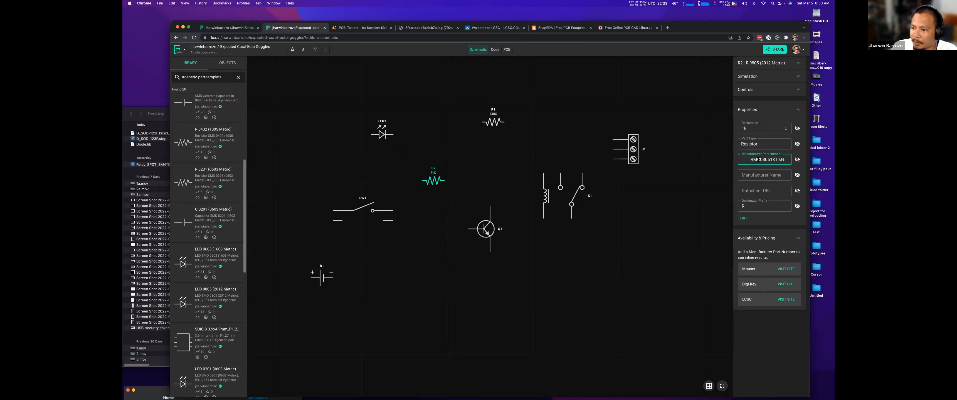
{"action": "left_click_drag", "start_coordinate": [750, 160], "coordinate": [733, 160]}
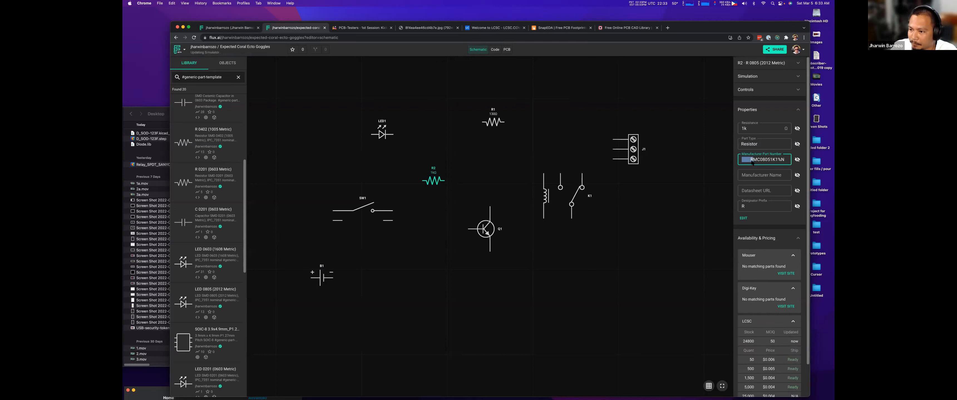
- Copy the manufacturer of HPCR0805F130RK9 from LCSC and set R1's manufacturer name to Resistor.Today
{"action": "left_click", "coordinate": [495, 27]}
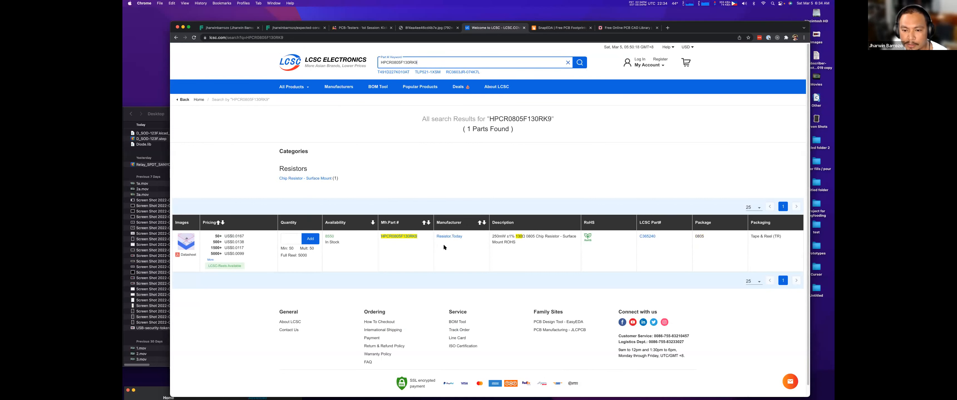
{"action": "left_click_drag", "start_coordinate": [463, 237], "coordinate": [433, 233]}
{"action": "key", "text": "super+c"}
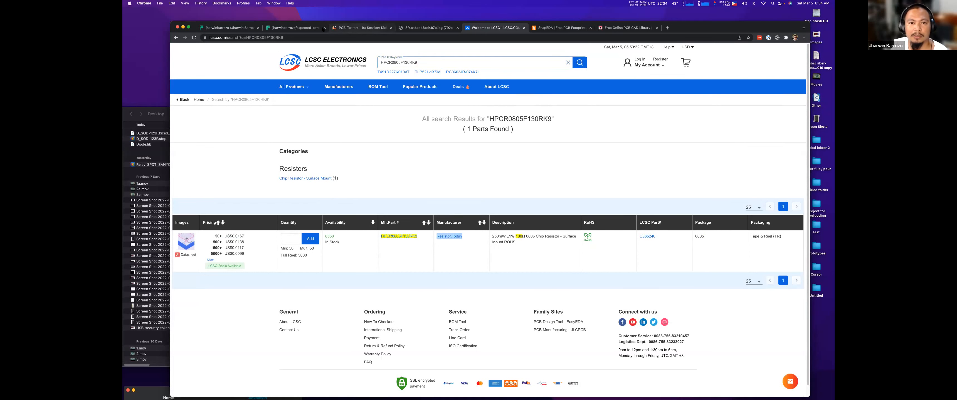
{"action": "left_click", "coordinate": [296, 28]}
{"action": "key", "text": "Tab"}
{"action": "key", "text": "super+v"}
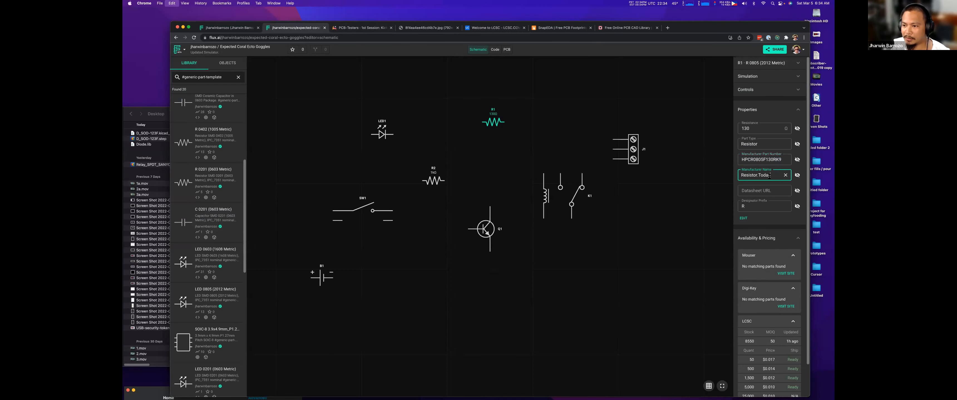
- Compare the properties of resistors R2 and R1, including R1's datasheet URL
{"action": "left_click", "coordinate": [447, 185]}
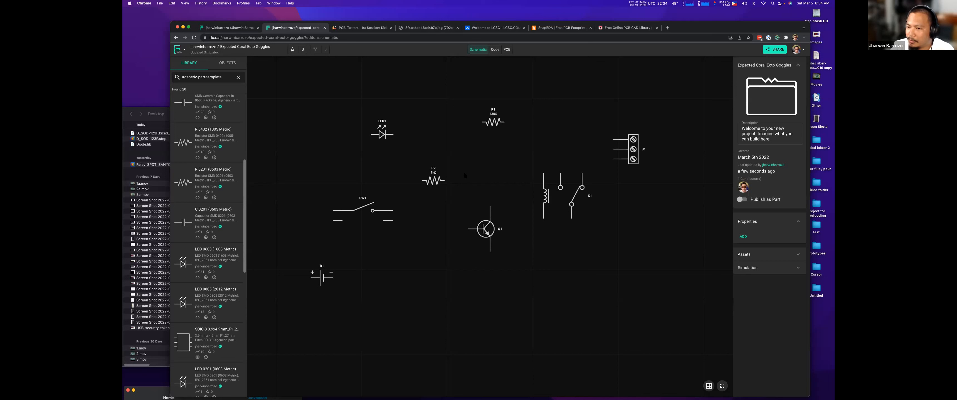
{"action": "left_click", "coordinate": [444, 182]}
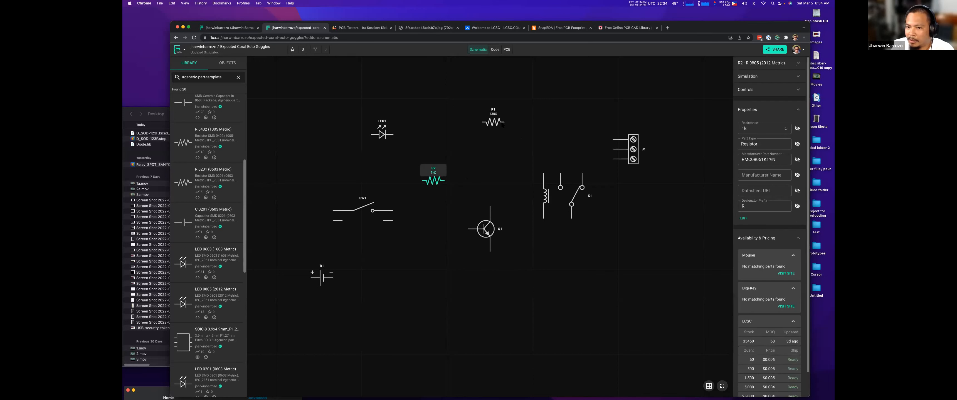
{"action": "left_click", "coordinate": [493, 122]}
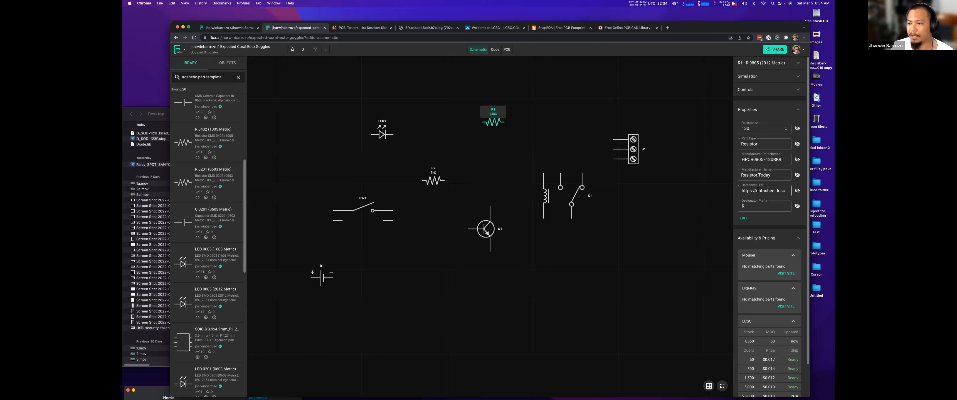
{"action": "left_click", "coordinate": [757, 190]}
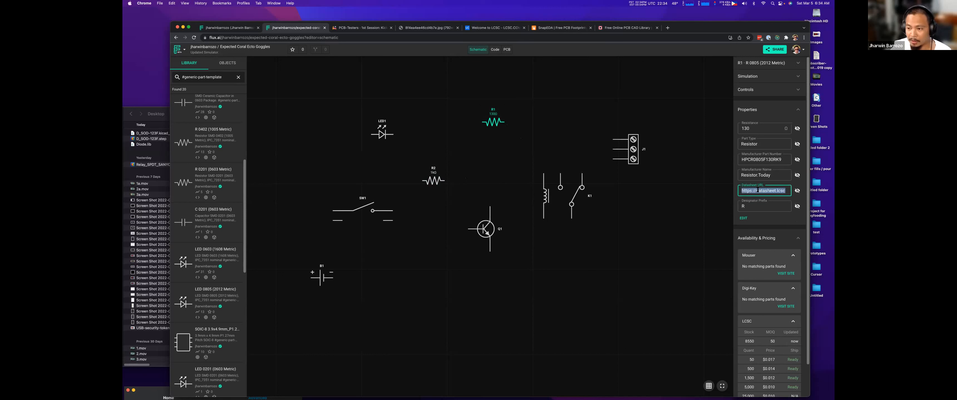
{"action": "left_click", "coordinate": [668, 207]}
- Copy R2's manufacturer part number and search LCSC for RMC08051K1%N
{"action": "left_click", "coordinate": [433, 181]}
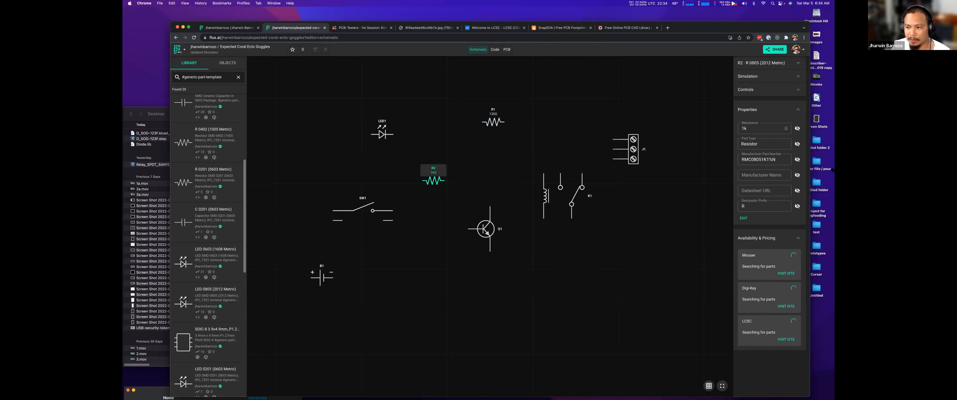
{"action": "left_click", "coordinate": [750, 160]}
{"action": "key", "text": "super+c"}
{"action": "left_click", "coordinate": [494, 28]}
{"action": "key", "text": "super+v"}
{"action": "left_click", "coordinate": [581, 65]}
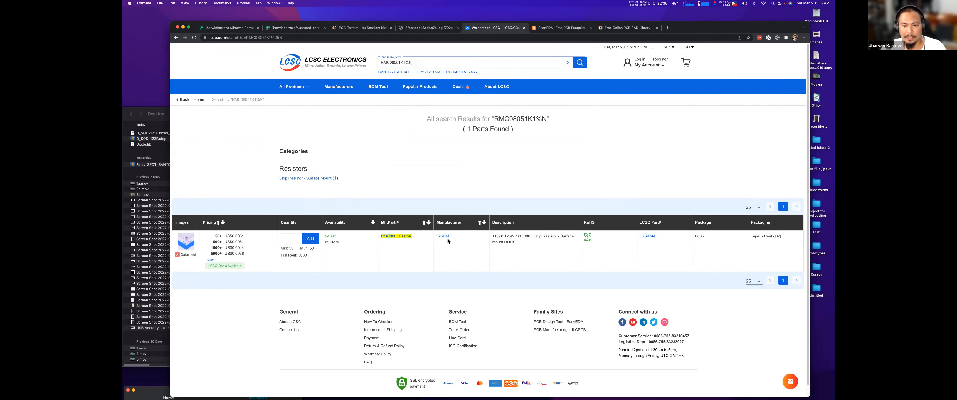
- Copy the manufacturer from the LCSC listing and set R2's manufacturer name to TyoHM
{"action": "key", "text": "super+c"}
{"action": "left_click", "coordinate": [295, 28]}
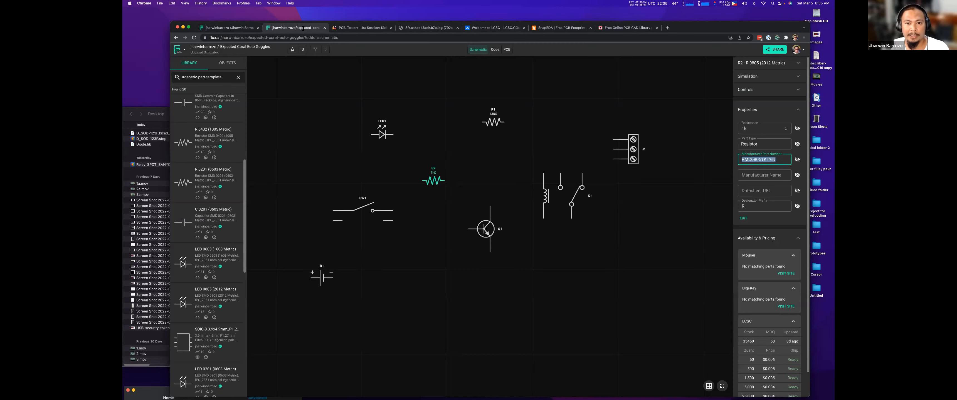
{"action": "left_click", "coordinate": [772, 177]}
{"action": "key", "text": "super+v"}
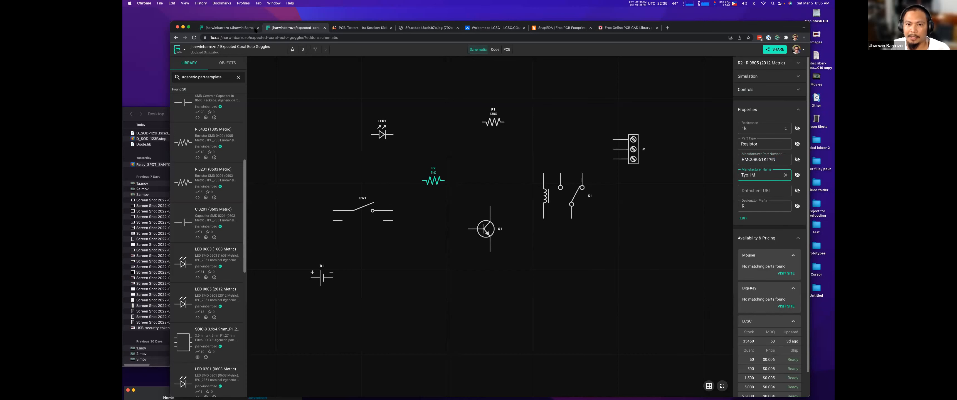
- Copy the datasheet link from the LCSC listing of RMC08051K1%N into R2's datasheet URL
{"action": "left_click", "coordinate": [408, 28]}
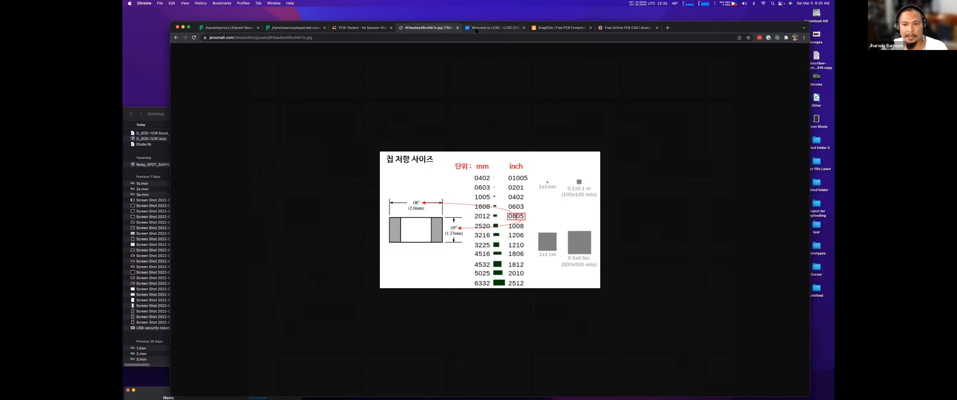
{"action": "left_click", "coordinate": [493, 27]}
{"action": "right_click", "coordinate": [185, 255]}
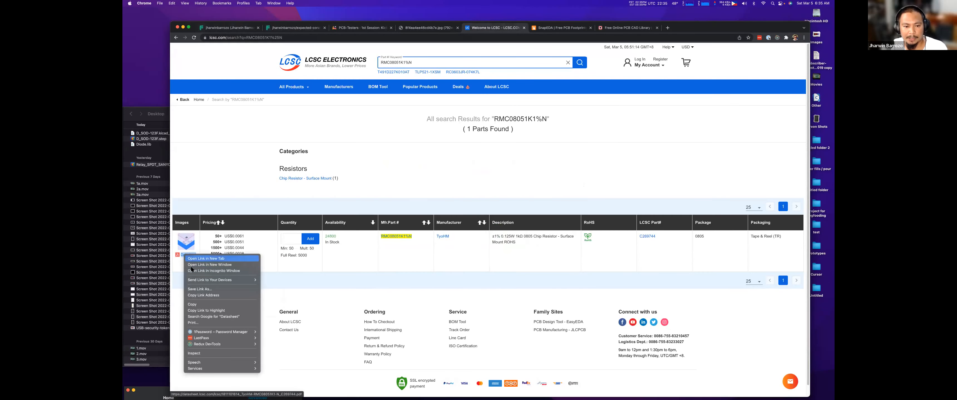
{"action": "left_click", "coordinate": [203, 296]}
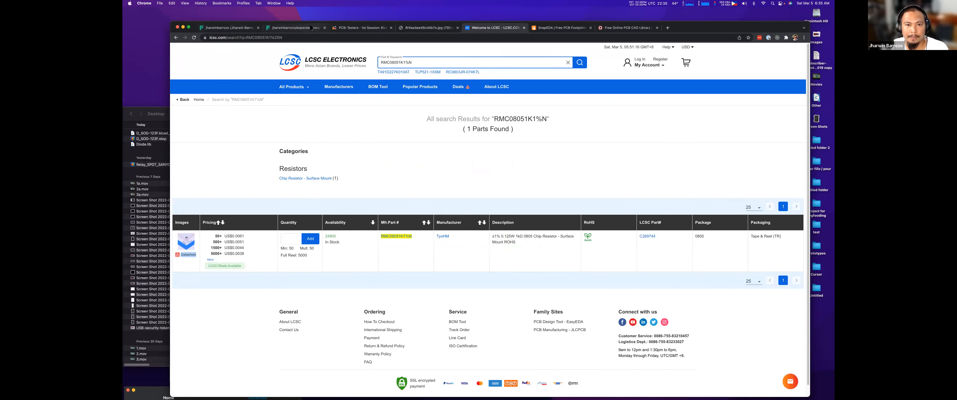
{"action": "left_click", "coordinate": [296, 27]}
{"action": "left_click", "coordinate": [778, 191]}
{"action": "key", "text": "super+v"}
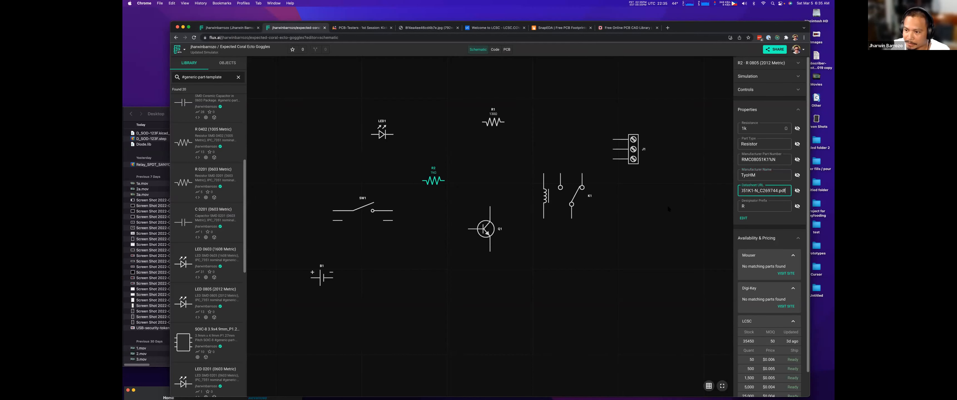
{"action": "left_click", "coordinate": [660, 210]}
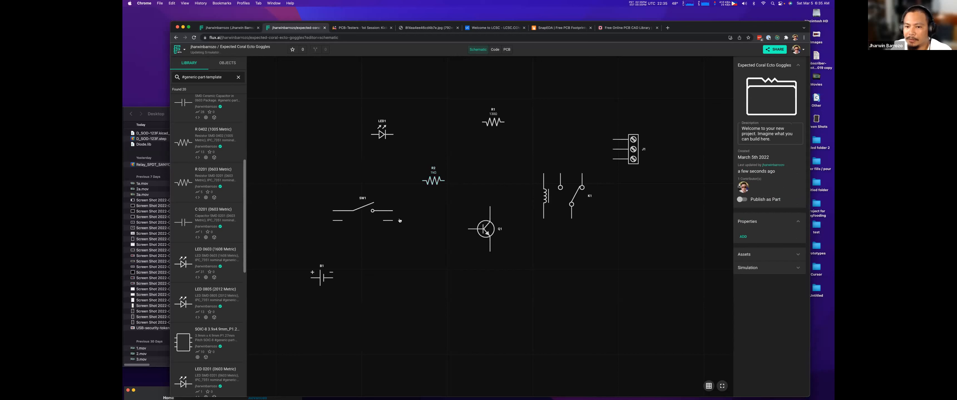
- Line up the two resistors with R2 directly below R1, and expand R1's part details
{"action": "left_click_drag", "start_coordinate": [433, 180], "coordinate": [493, 118]}
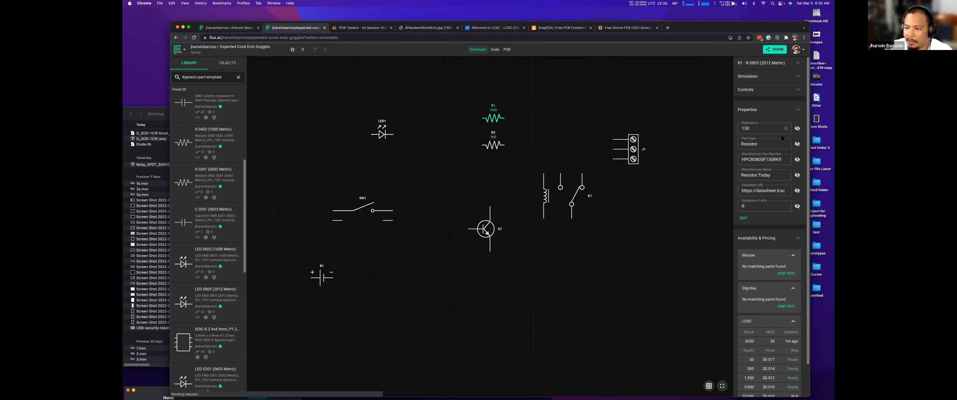
{"action": "left_click", "coordinate": [796, 65]}
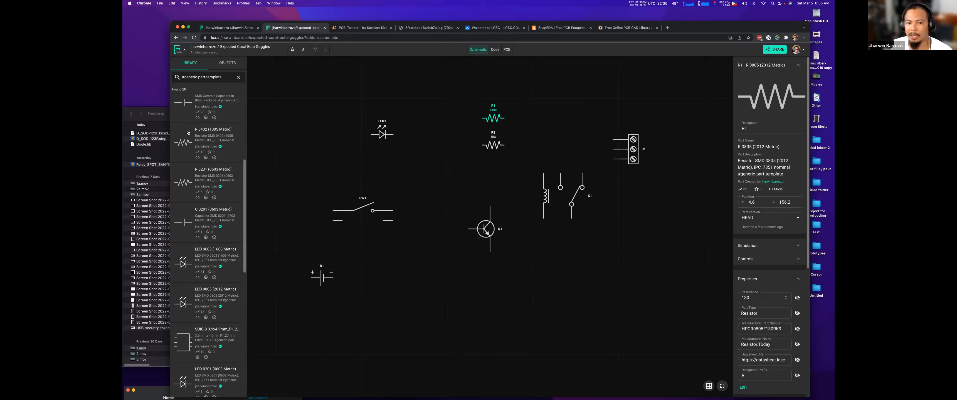
- Place the generic SOIC-8 3.9x4.9mm template part below relay K1 in the schematic, and delete it again
{"action": "scroll", "coordinate": [198, 239], "scroll_direction": "down", "scroll_amount": 2}
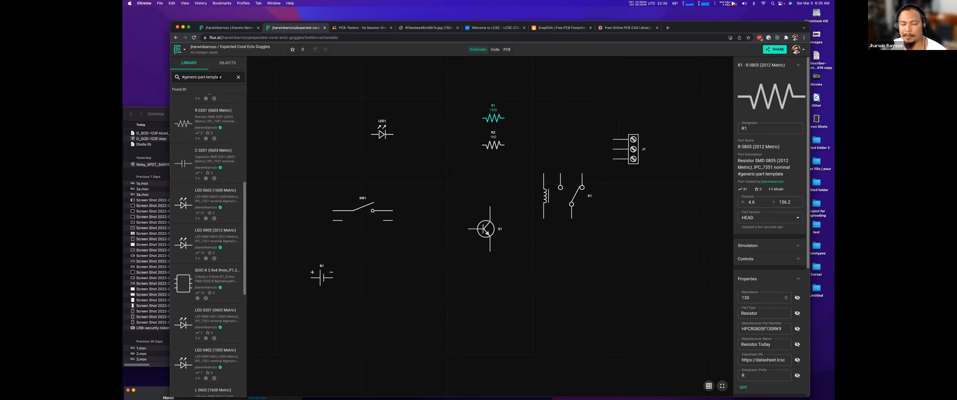
{"action": "left_click_drag", "start_coordinate": [190, 283], "coordinate": [628, 281]}
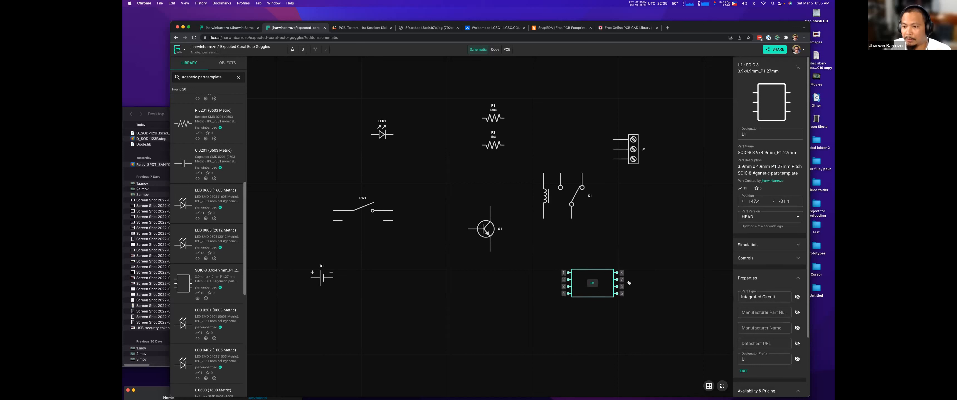
{"action": "key", "text": "BackSpace"}
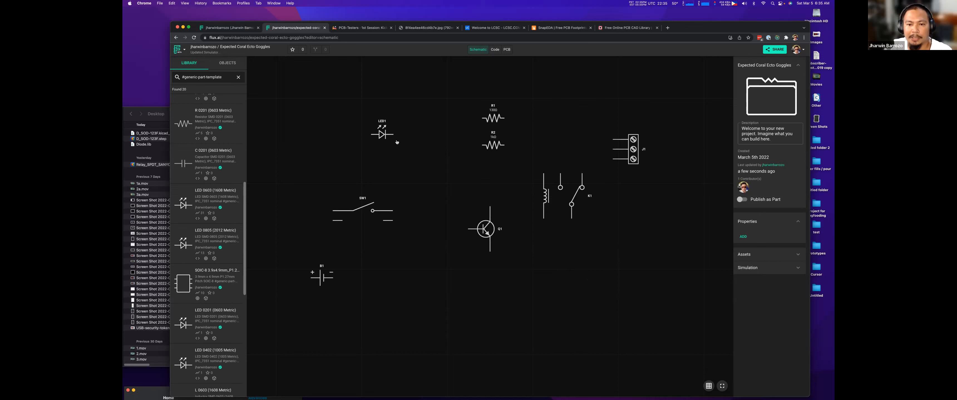
- Inspect LED1's properties, start a new part search on LCSC, and consult the chip size chart
{"action": "left_click", "coordinate": [370, 138]}
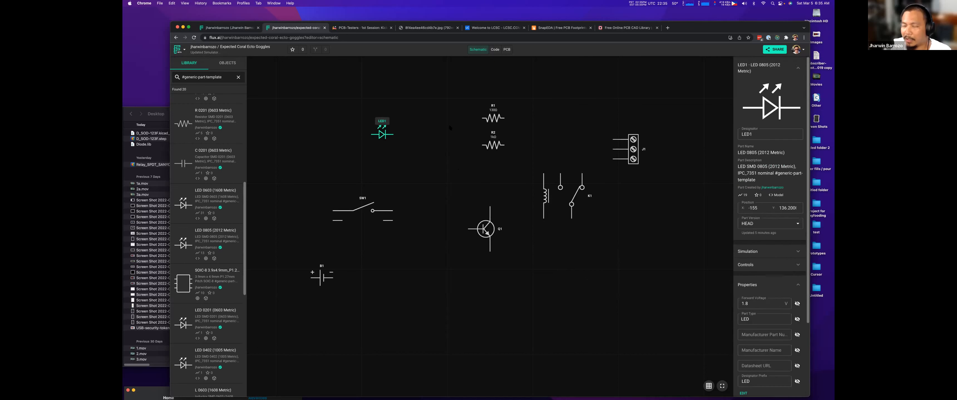
{"action": "left_click", "coordinate": [470, 26]}
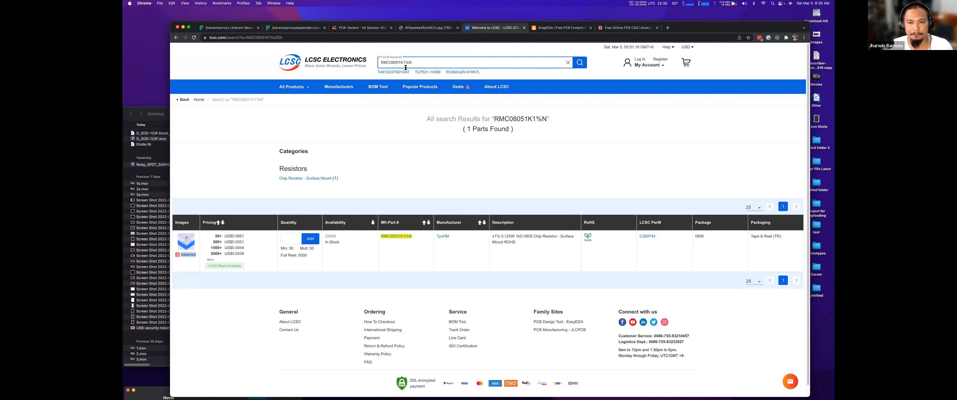
{"action": "key", "text": "super+a"}
{"action": "type", "text": "1"}
{"action": "left_click", "coordinate": [427, 27]}
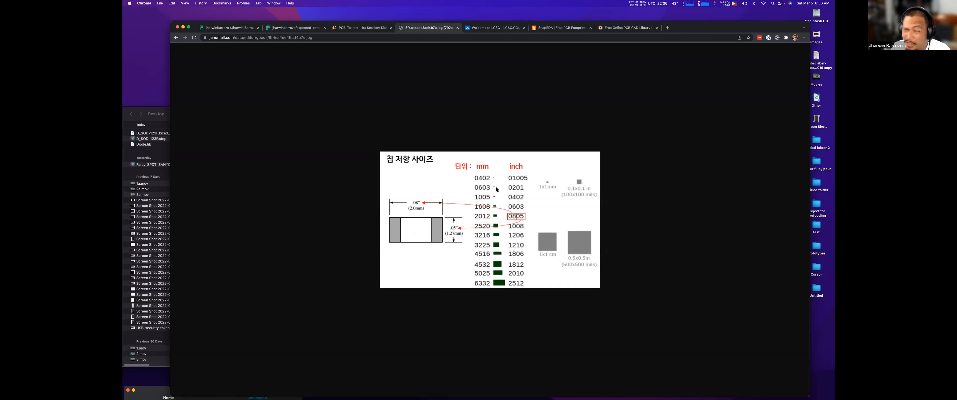
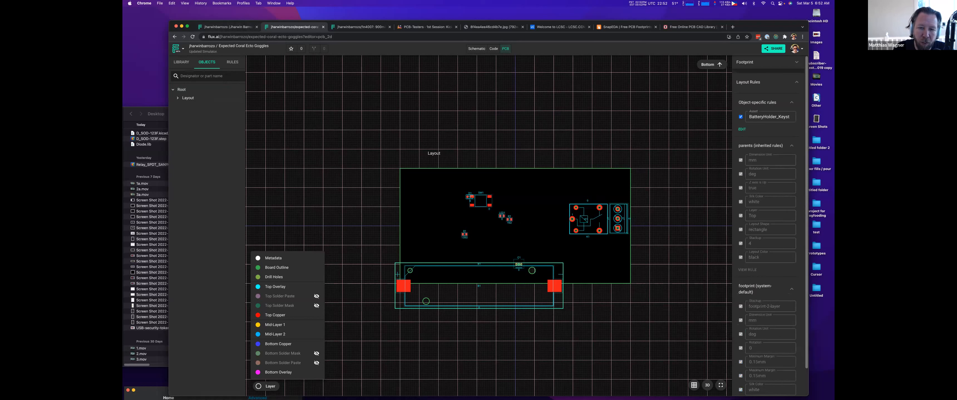
- Move battery holder B1 off the board in the PCB layout, just below the board's lower edge
{"action": "left_click", "coordinate": [518, 263]}
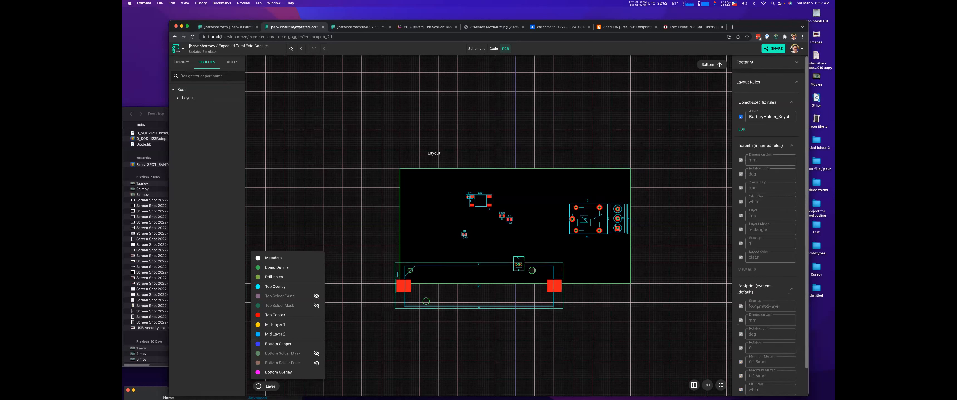
{"action": "left_click_drag", "start_coordinate": [519, 269], "coordinate": [555, 304]}
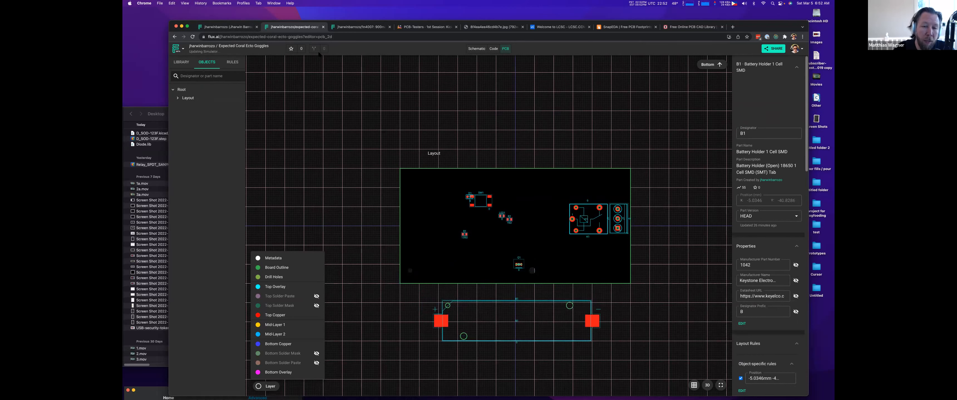
- Add the tag #fluxdemo to the end of the 1N4007 diode part's description
{"action": "left_click", "coordinate": [351, 27]}
{"action": "left_click", "coordinate": [789, 140]}
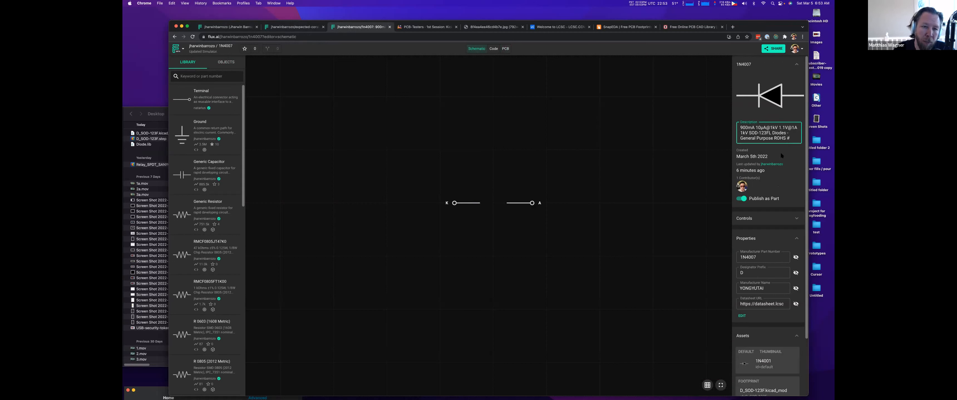
{"action": "type", "text": "#"}
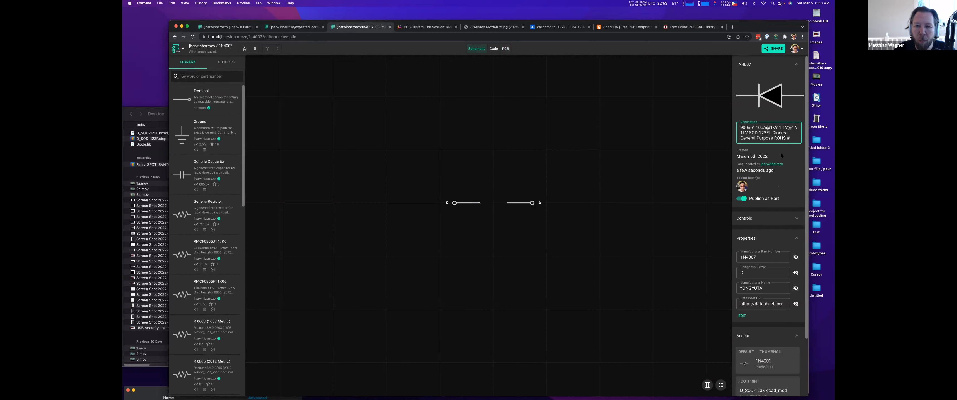
{"action": "type", "text": "fauxdemo"}
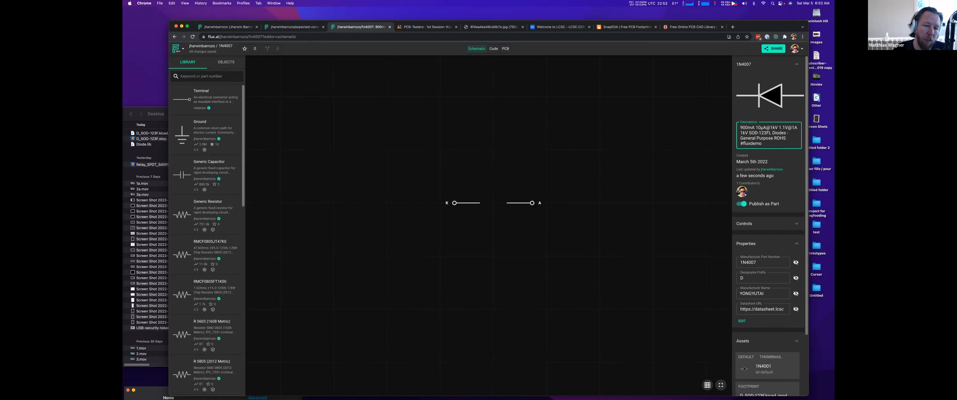
{"action": "left_click", "coordinate": [673, 127]}
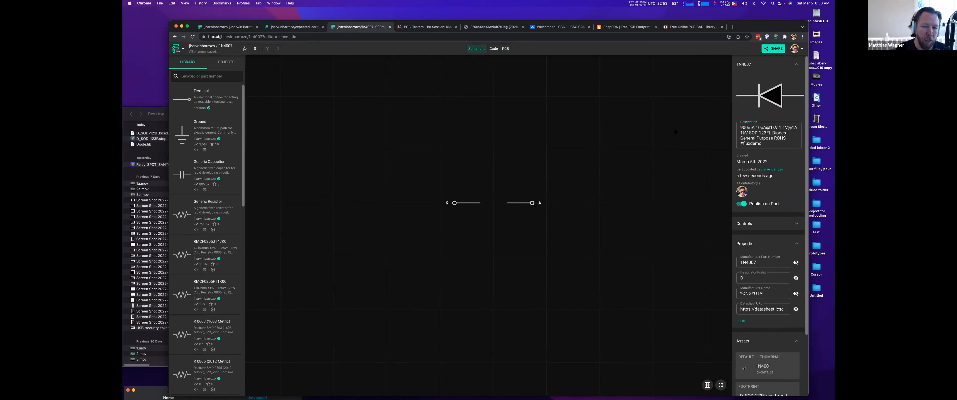
- Search the part library for #fluxdemo, and clear the search
{"action": "left_click", "coordinate": [208, 76]}
{"action": "type", "text": "#fluxdemo"}
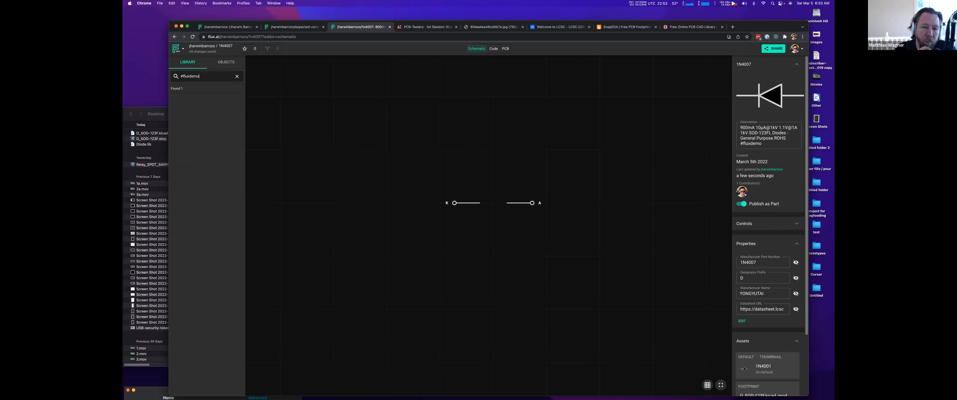
{"action": "left_click", "coordinate": [236, 77]}
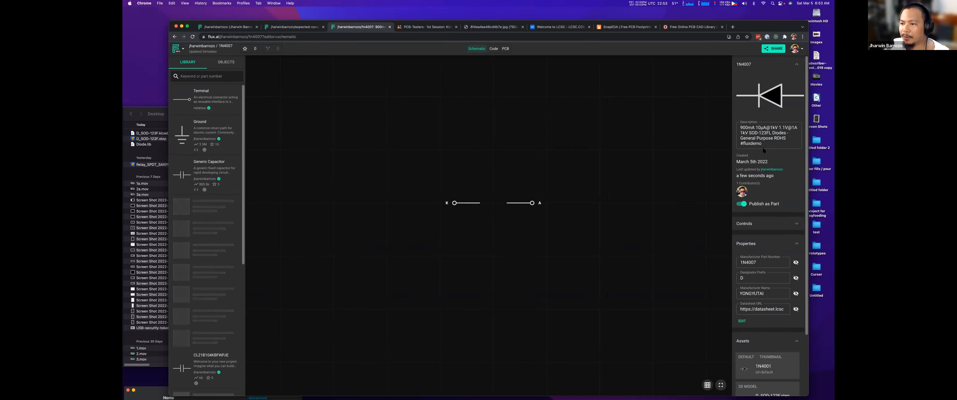
- Copy the #fluxdemo tag from the 1N4007 part's description and search the part library for it
{"action": "left_click_drag", "start_coordinate": [762, 145], "coordinate": [738, 144]}
{"action": "key", "text": "cmd+c"}
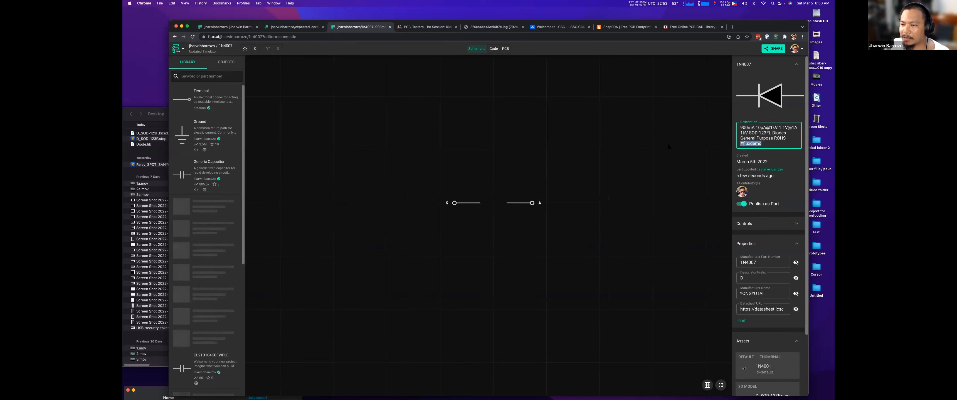
{"action": "left_click", "coordinate": [201, 77]}
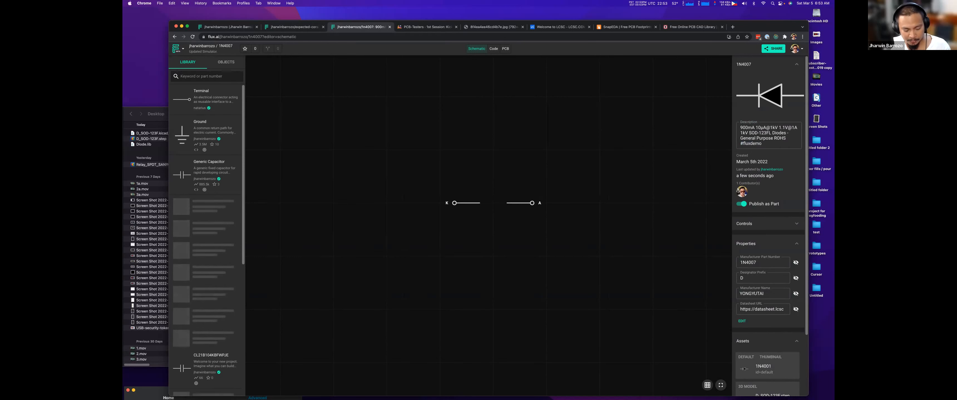
{"action": "key", "text": "cmd+v"}
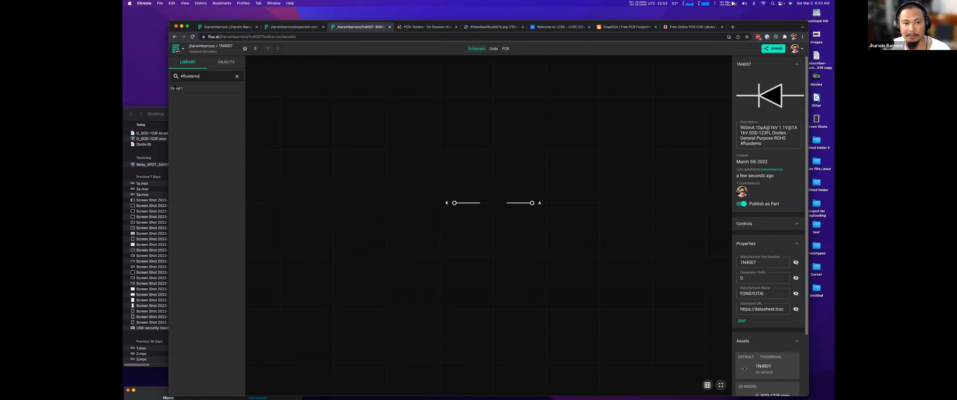
- Search the part library for #jst, and repeat the search in the Expected Coral Ecto Goggles project
{"action": "left_click_drag", "start_coordinate": [204, 78], "coordinate": [187, 73]}
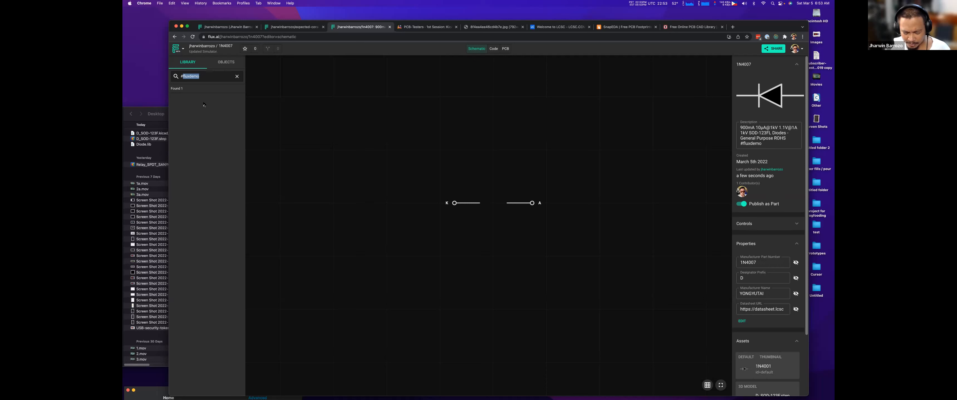
{"action": "type", "text": "jst"}
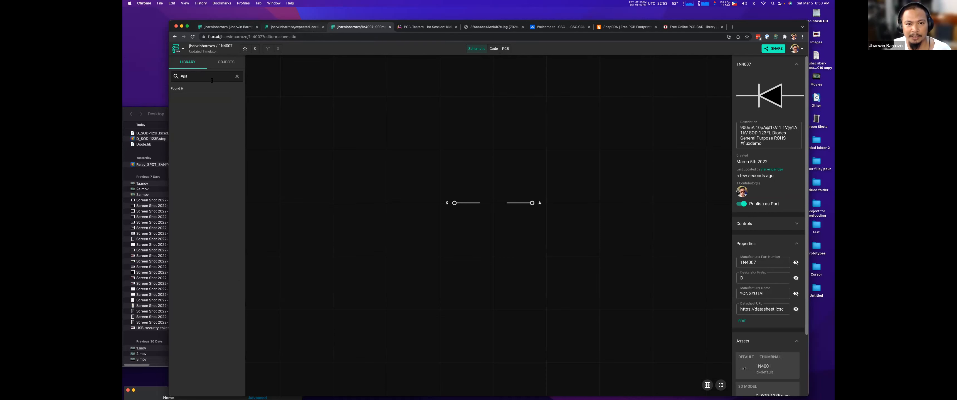
{"action": "left_click", "coordinate": [312, 29]}
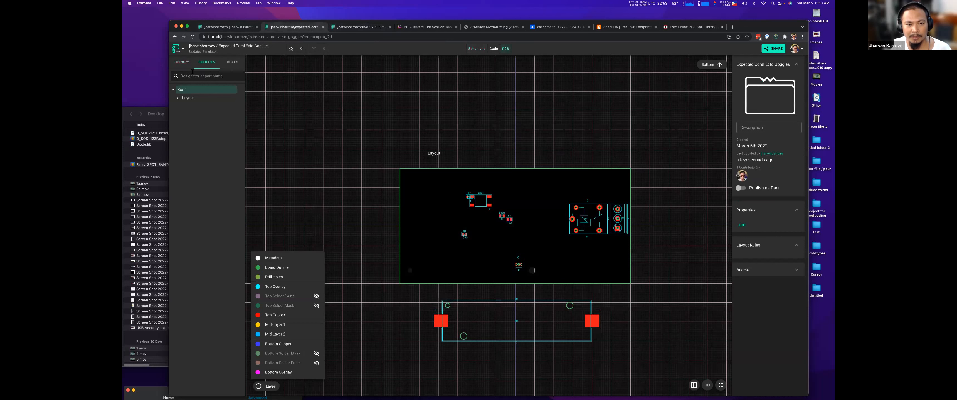
{"action": "left_click", "coordinate": [181, 62]}
{"action": "type", "text": "js"}
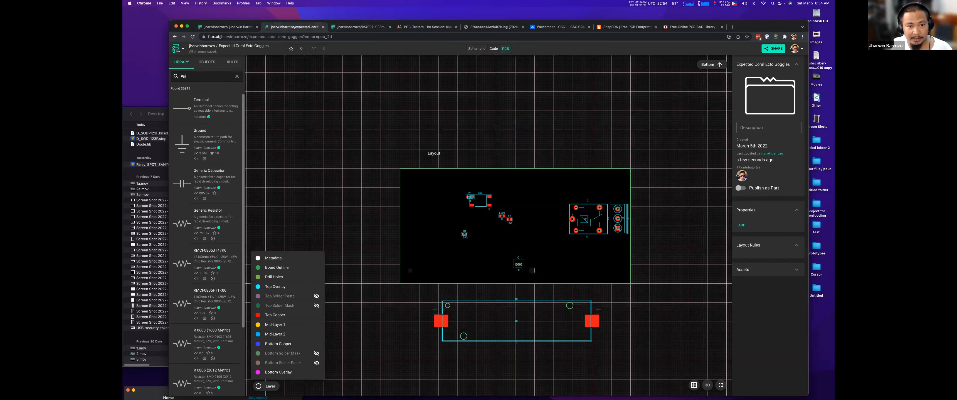
{"action": "type", "text": "t"}
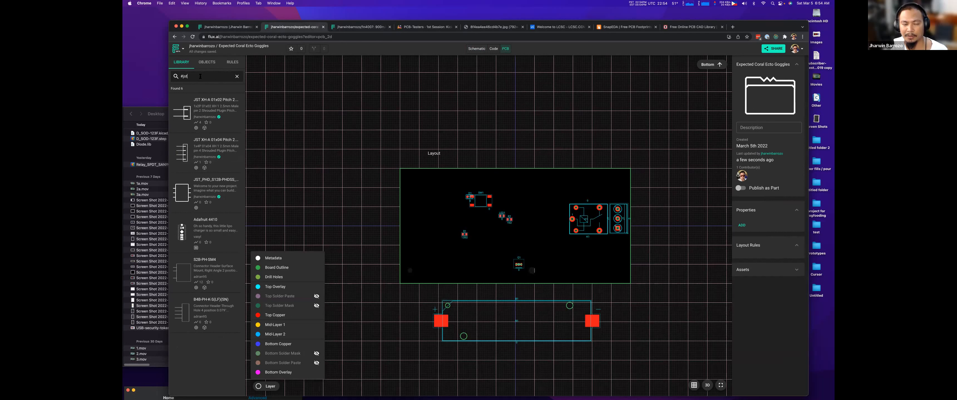
{"action": "left_click_drag", "start_coordinate": [196, 76], "coordinate": [179, 75]}
{"action": "left_click", "coordinate": [182, 76]}
{"action": "double_click", "coordinate": [188, 76]}
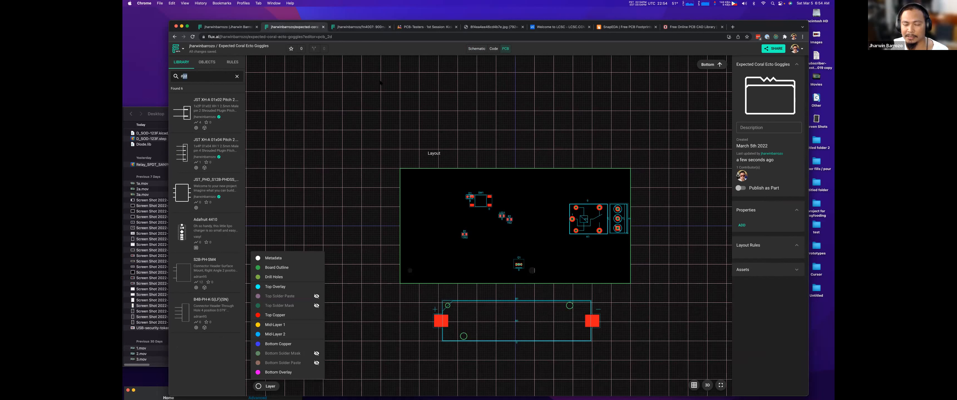
{"action": "left_click", "coordinate": [406, 52]}
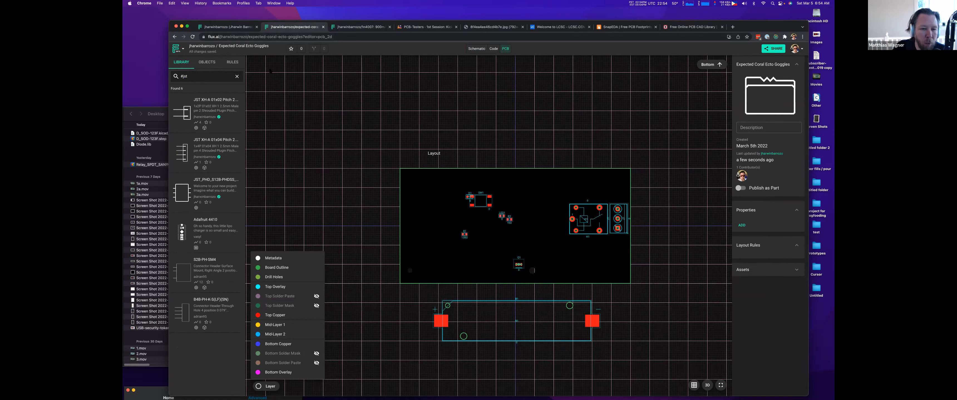
- Replace the library search with #generic-part-template
{"action": "left_click", "coordinate": [237, 76]}
{"action": "type", "text": "#generic-[a"}
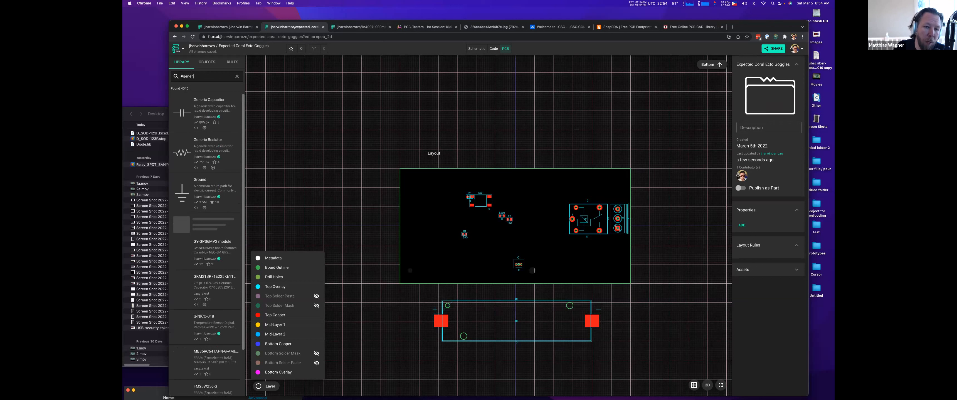
{"action": "key", "text": "BackSpace"}
{"action": "key", "text": "BackSpace"}
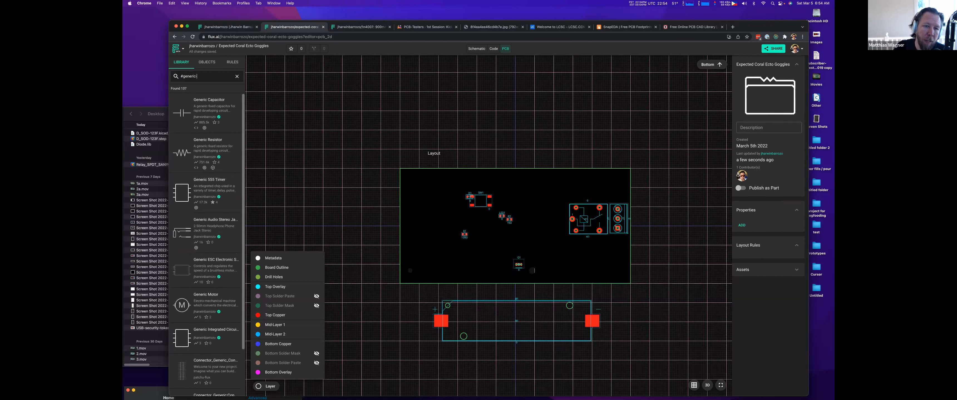
{"action": "type", "text": "part-template"}
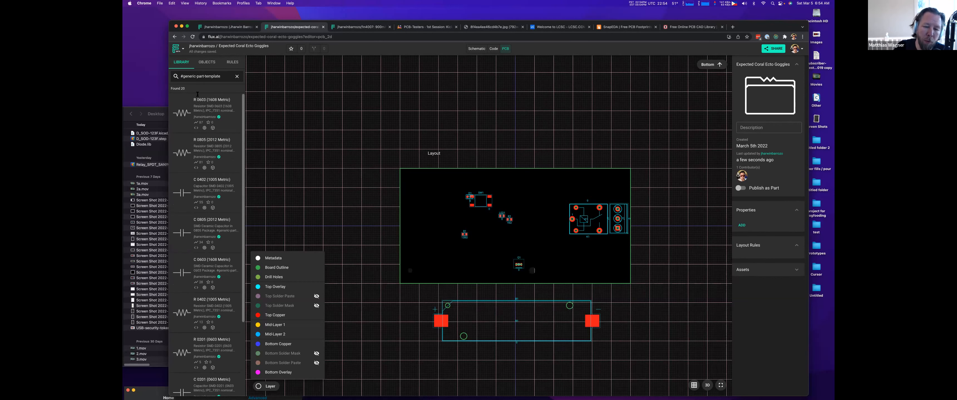
- Search the part library for #lowboostconverter
{"action": "left_click", "coordinate": [237, 76]}
{"action": "type", "text": "#lowboost"}
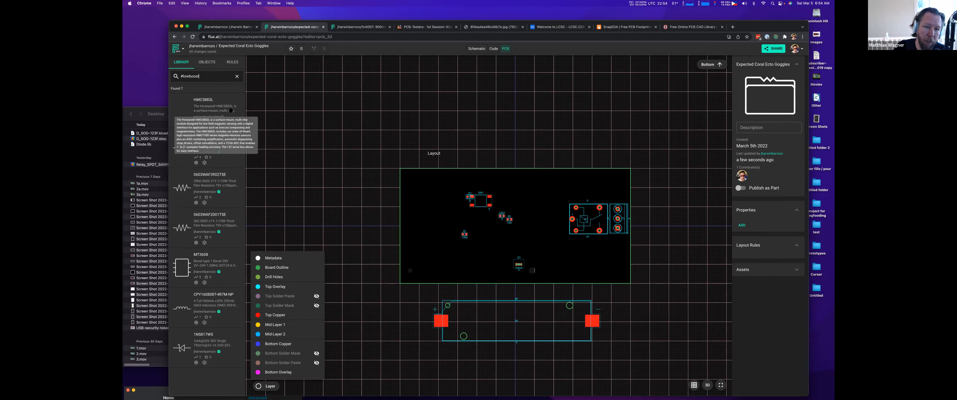
{"action": "type", "text": "converter"}
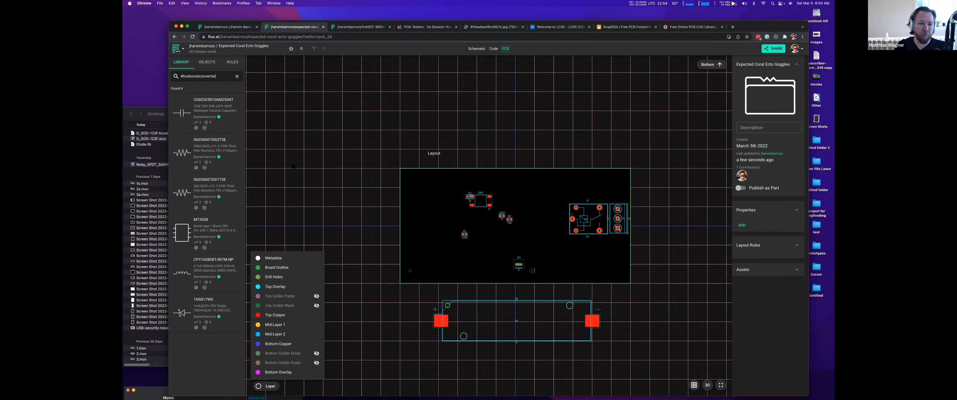
- Close the Expected Coral Ecto Goggles and 1N4007 projects, and inspect the astable multivibrator example's PCB layout in 3D
{"action": "left_click", "coordinate": [323, 27]}
{"action": "left_click", "coordinate": [323, 26]}
{"action": "left_click", "coordinate": [508, 137]}
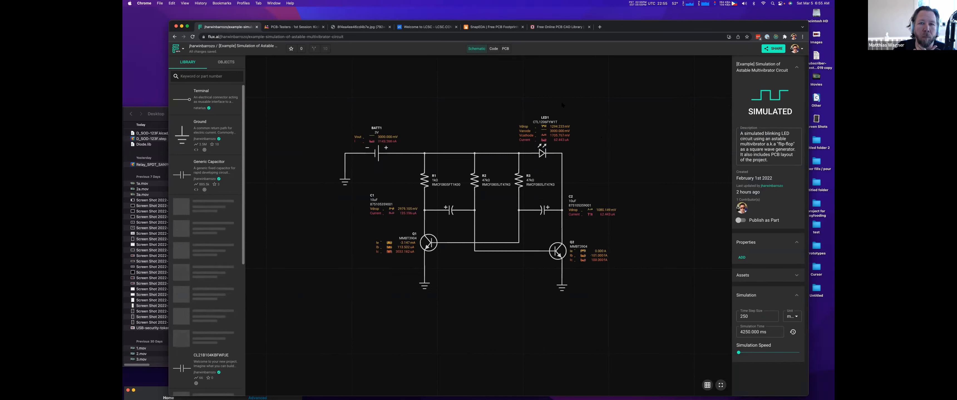
{"action": "left_click", "coordinate": [505, 49]}
{"action": "left_click_drag", "start_coordinate": [565, 296], "coordinate": [572, 343]}
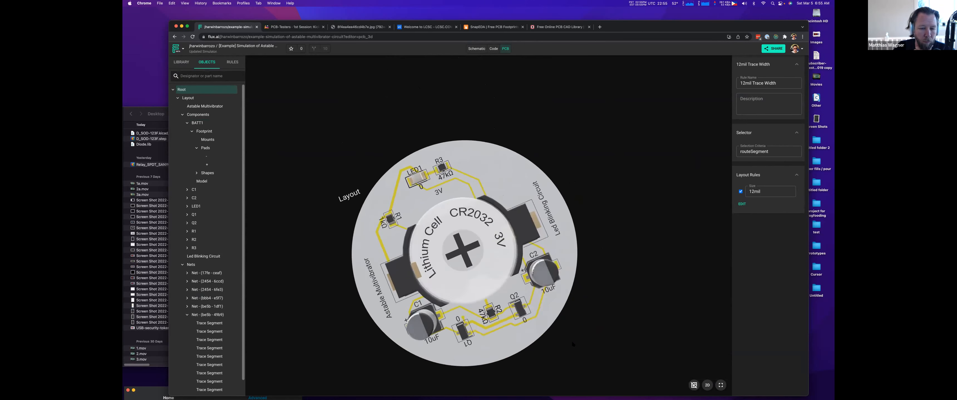